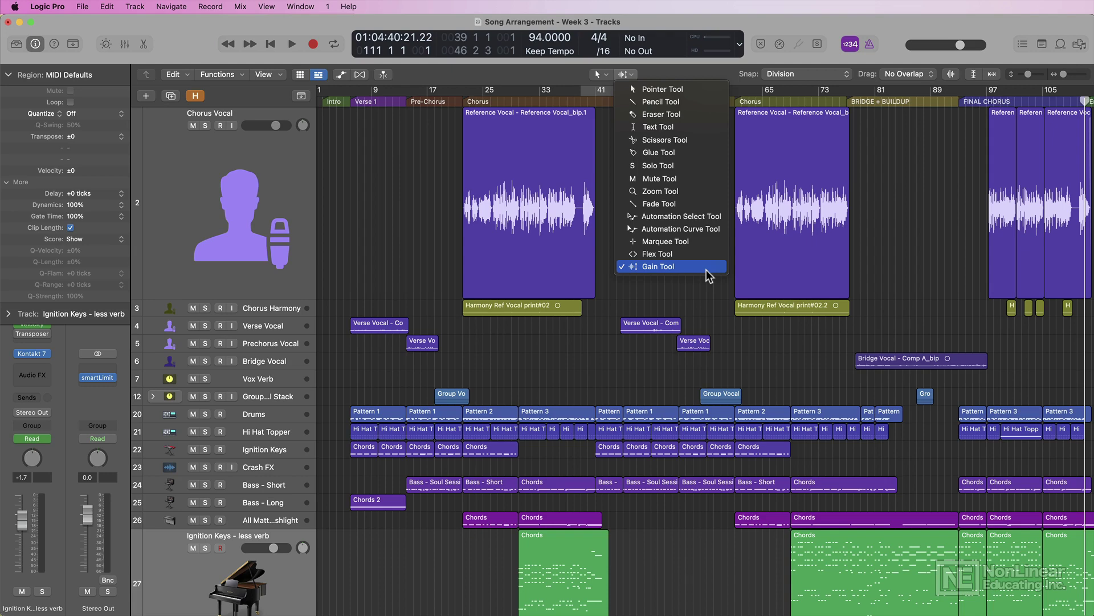
Assign the Gain Tool as the secondary tool of the Tracks area.
{"action": "left_click", "coordinate": [706, 268]}
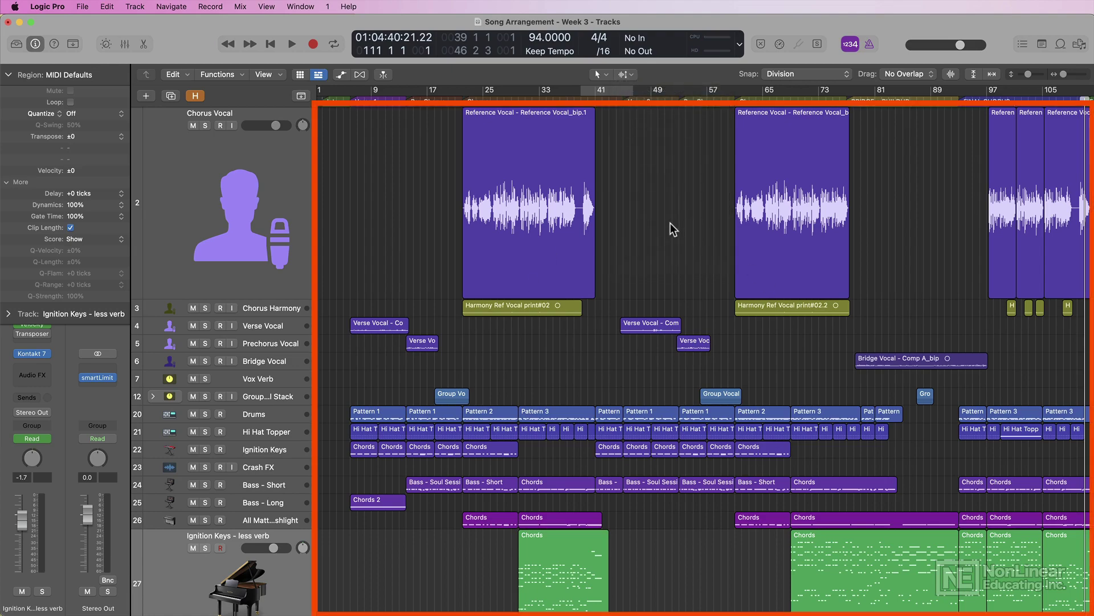
{"action": "scroll", "coordinate": [669, 285], "scroll_direction": "down", "scroll_amount": 5}
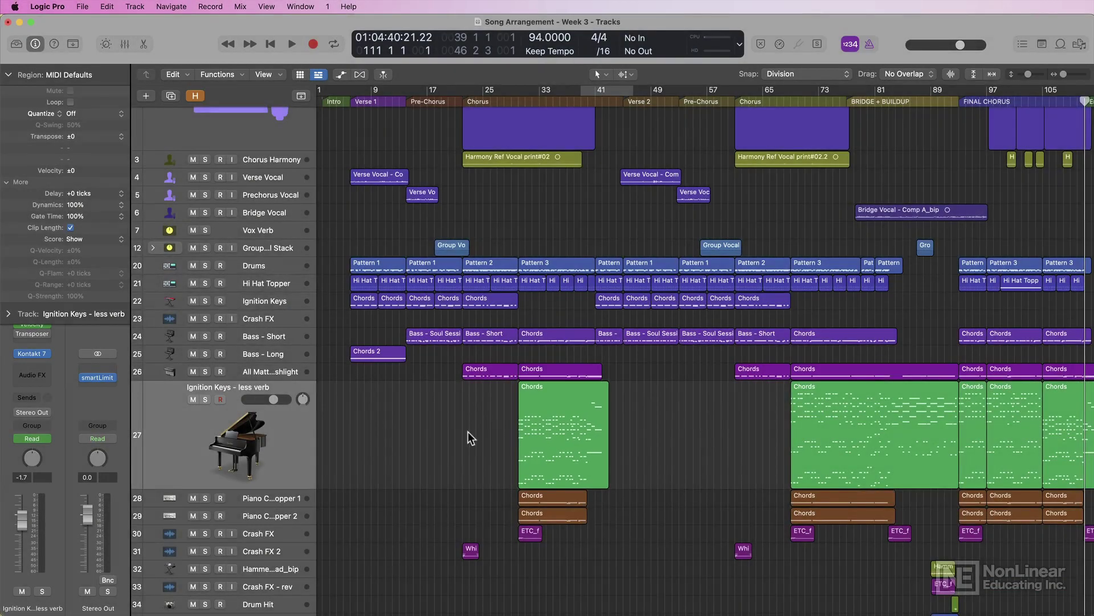
{"action": "scroll", "coordinate": [467, 432], "scroll_direction": "up", "scroll_amount": 5}
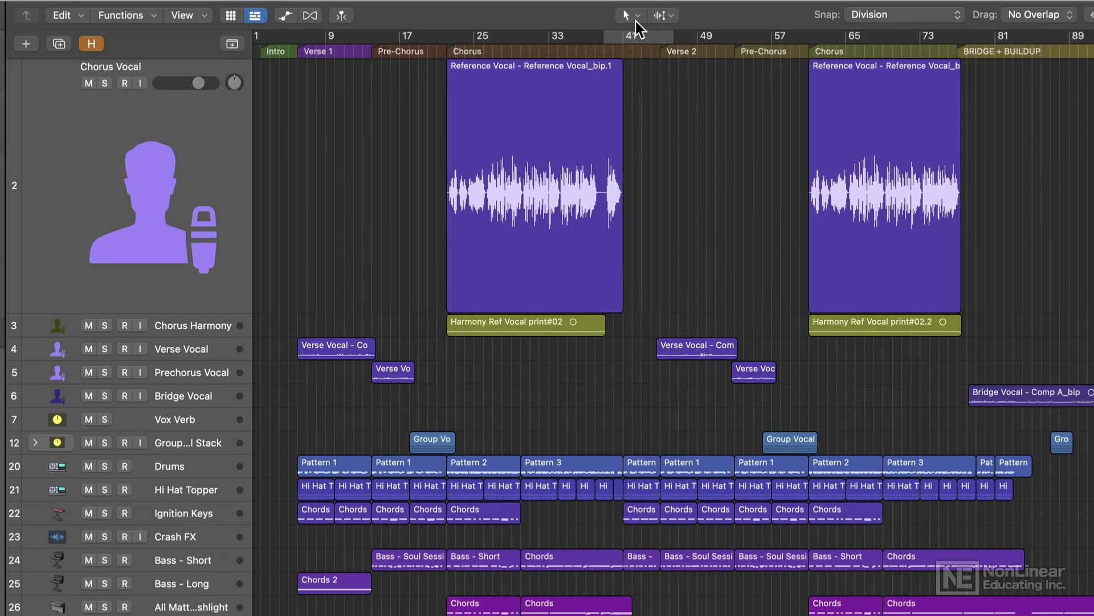
Set the primary tool to the Gain Tool and raise the first Chorus Vocal region's gain to about +4.7 dB.
{"action": "left_click", "coordinate": [632, 15]}
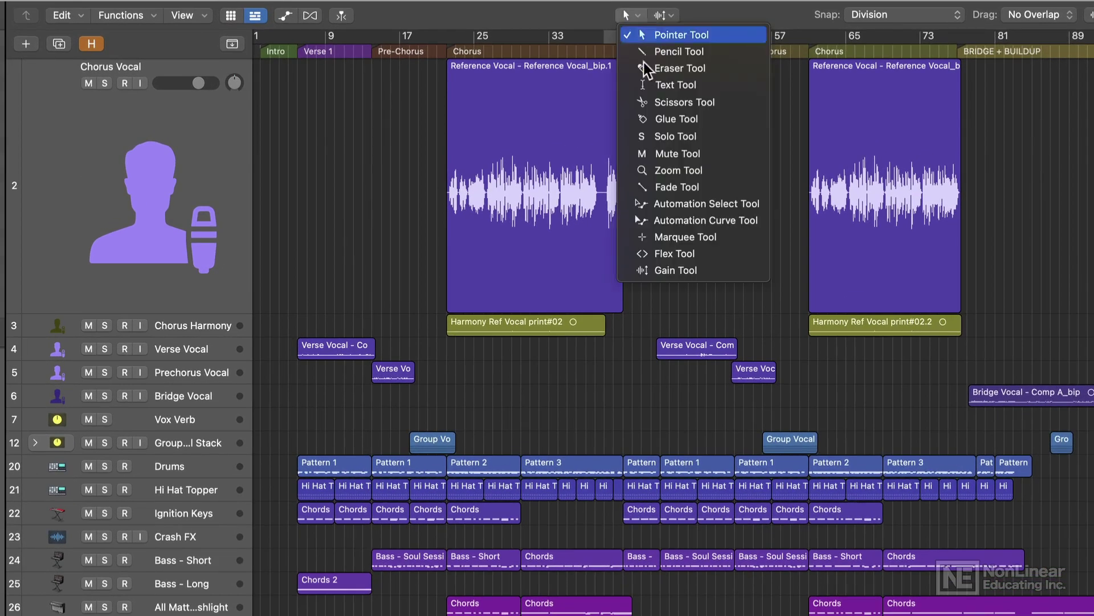
{"action": "left_click", "coordinate": [717, 269]}
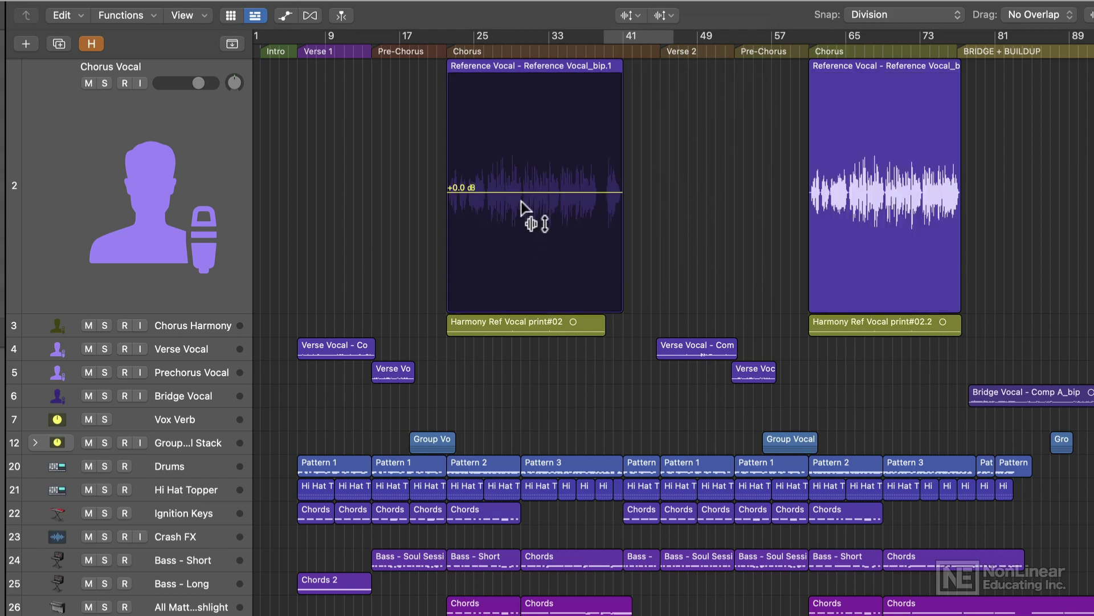
{"action": "left_click_drag", "start_coordinate": [525, 207], "coordinate": [557, 236]}
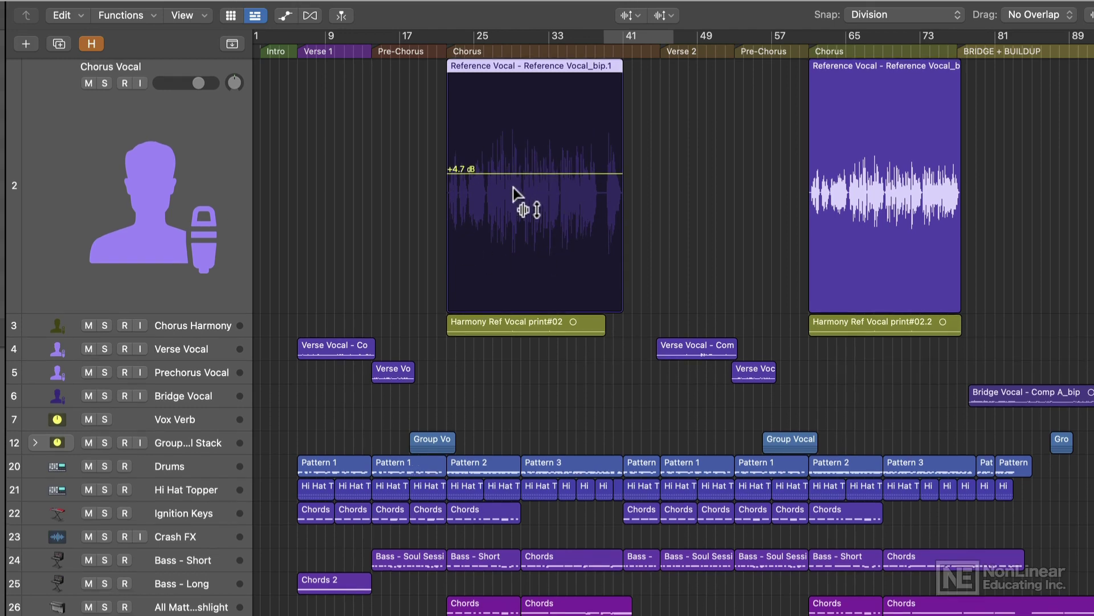
Set the primary tool to the Pointer Tool and keep the Gain Tool as the secondary tool.
{"action": "left_click", "coordinate": [629, 14]}
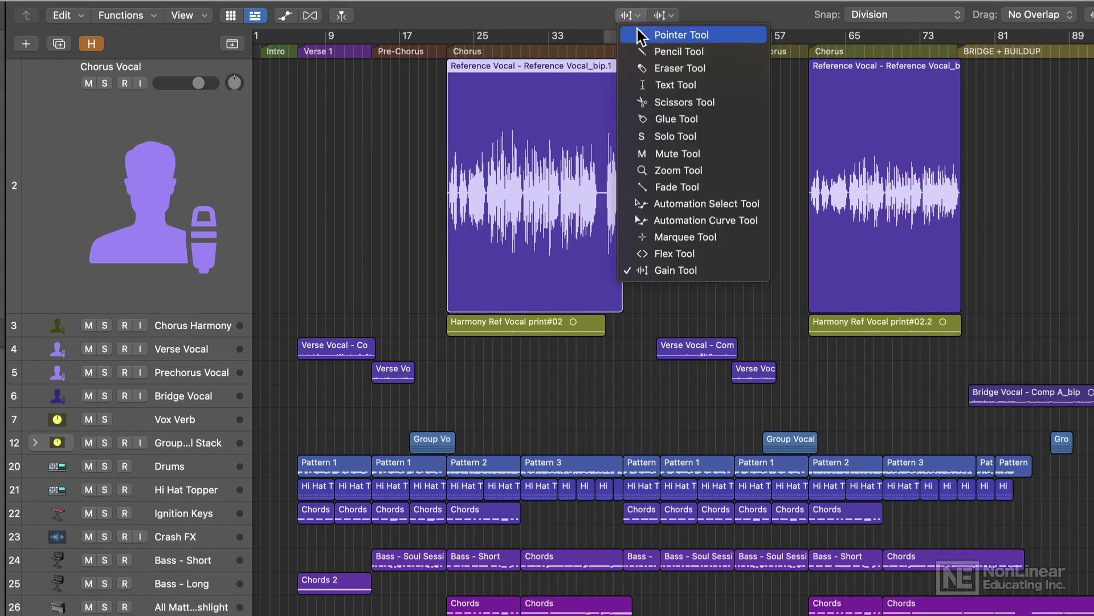
{"action": "left_click", "coordinate": [637, 32]}
{"action": "left_click", "coordinate": [672, 17]}
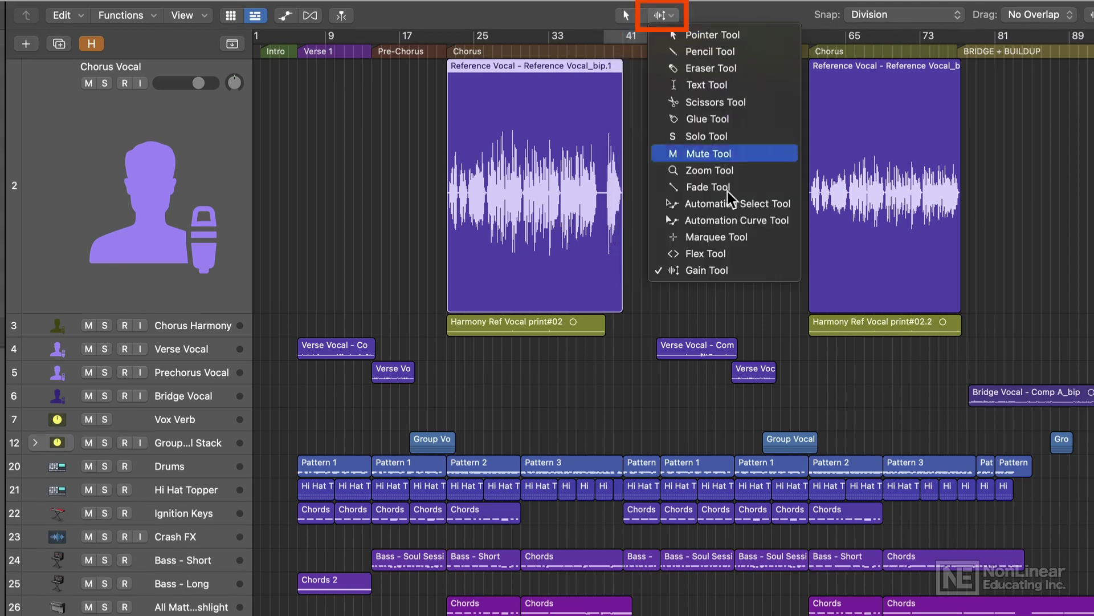
{"action": "left_click", "coordinate": [715, 268]}
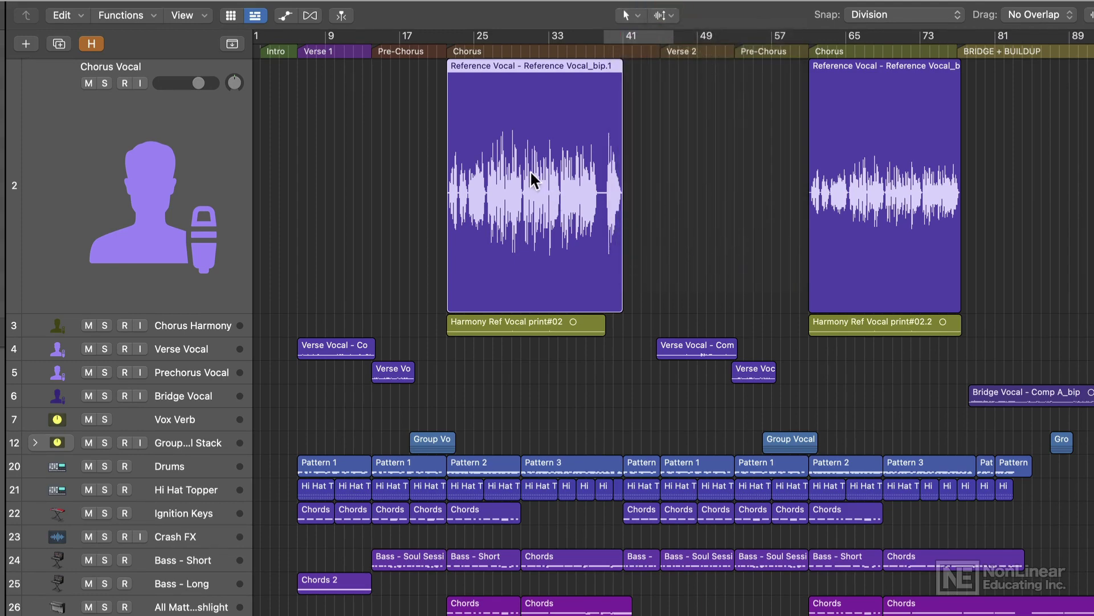
Use the secondary Gain Tool to raise the first Chorus Vocal region's gain to about +8.1 dB and deselect the region.
{"action": "mouse_move", "coordinate": [521, 162]}
{"action": "left_mouse_down"}
{"action": "mouse_move", "coordinate": [522, 259]}
{"action": "mouse_move", "coordinate": [525, 142]}
{"action": "mouse_move", "coordinate": [537, 116]}
{"action": "mouse_move", "coordinate": [530, 213]}
{"action": "mouse_move", "coordinate": [538, 102]}
{"action": "mouse_move", "coordinate": [530, 171]}
{"action": "mouse_move", "coordinate": [535, 154]}
{"action": "left_mouse_up"}
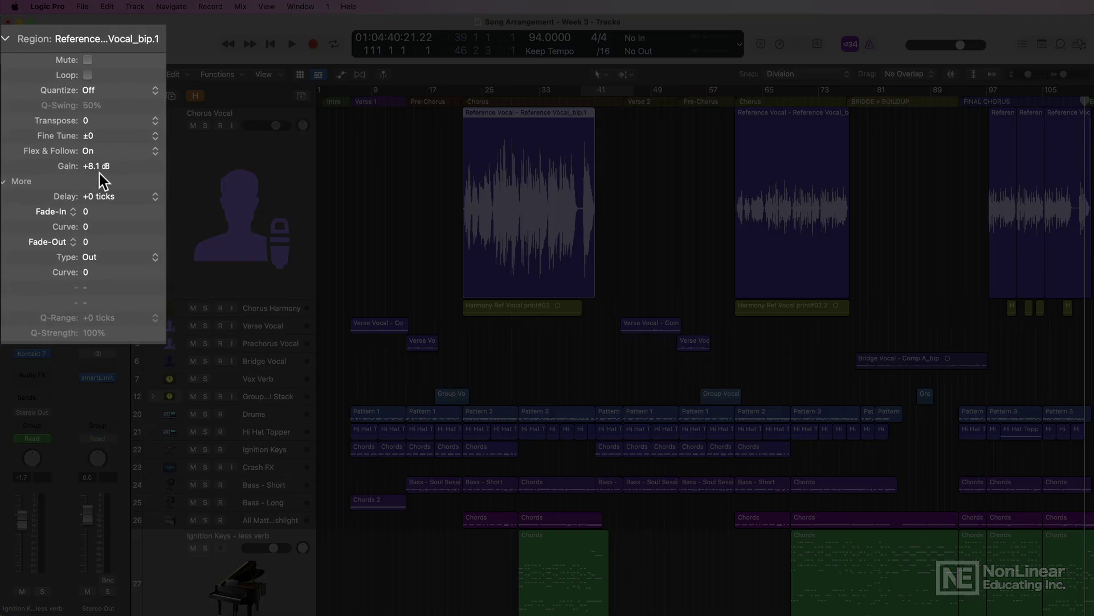
{"action": "left_click", "coordinate": [6, 39]}
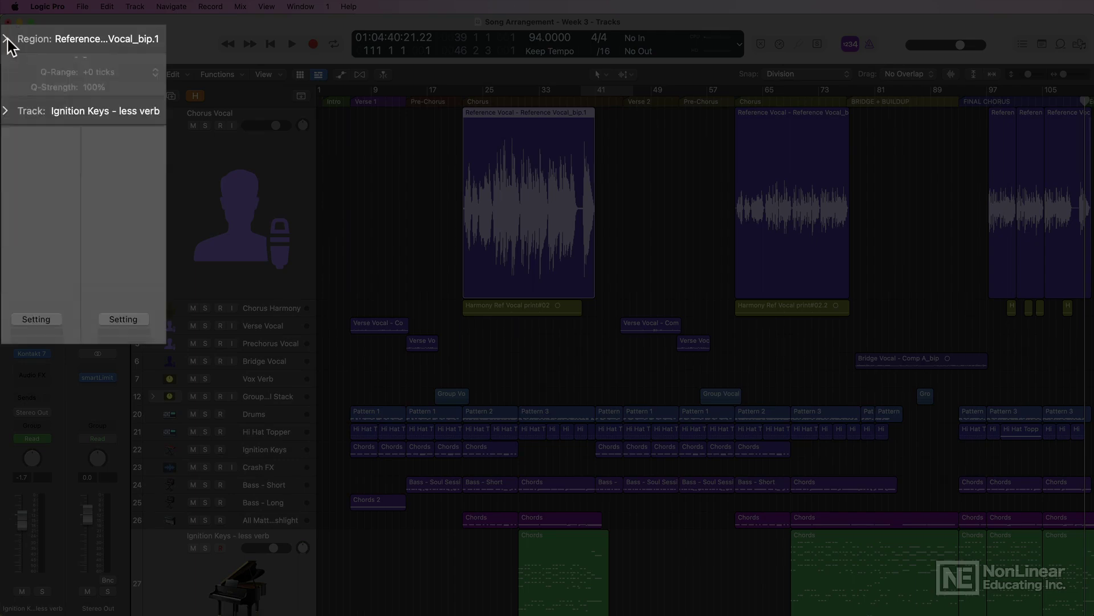
{"action": "left_click", "coordinate": [8, 39]}
{"action": "left_click", "coordinate": [399, 214]}
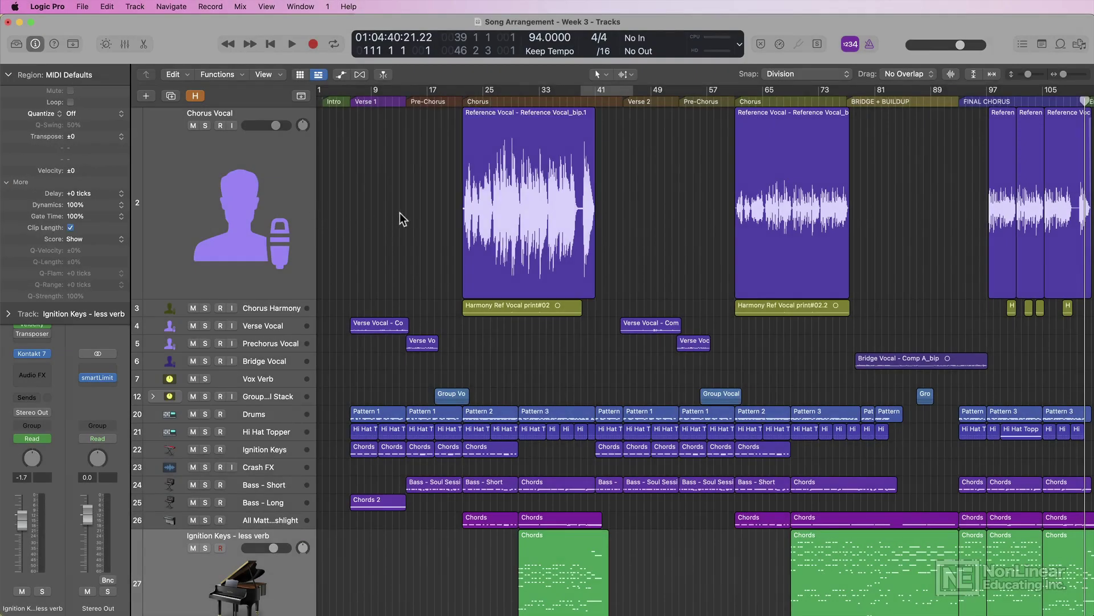
Set the first Chorus Vocal region's gain to +5.0 dB in its region parameters.
{"action": "left_click", "coordinate": [515, 208]}
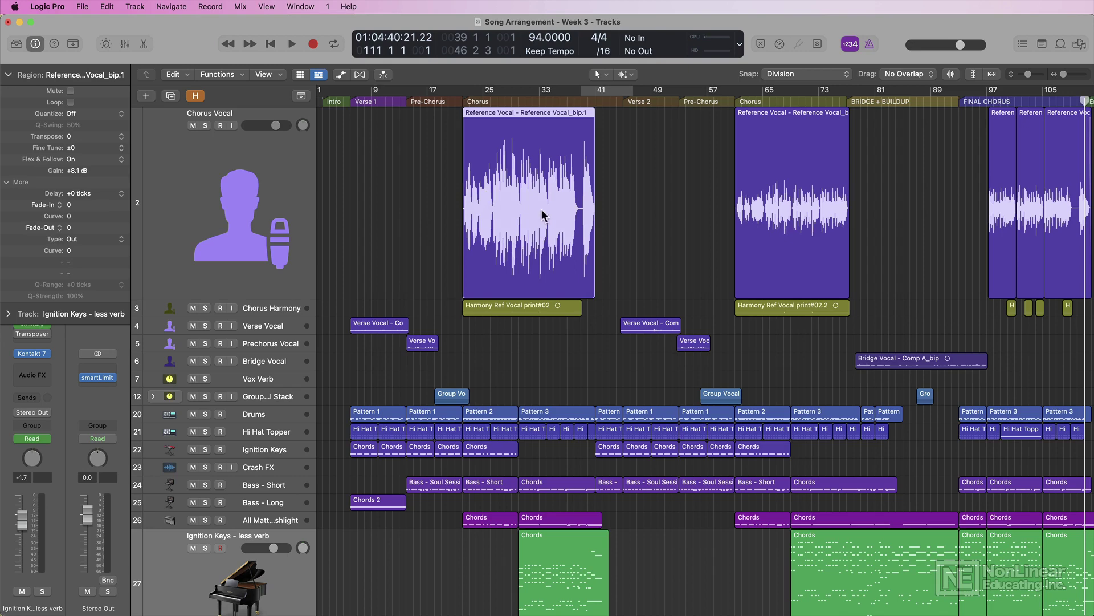
{"action": "double_click", "coordinate": [83, 170]}
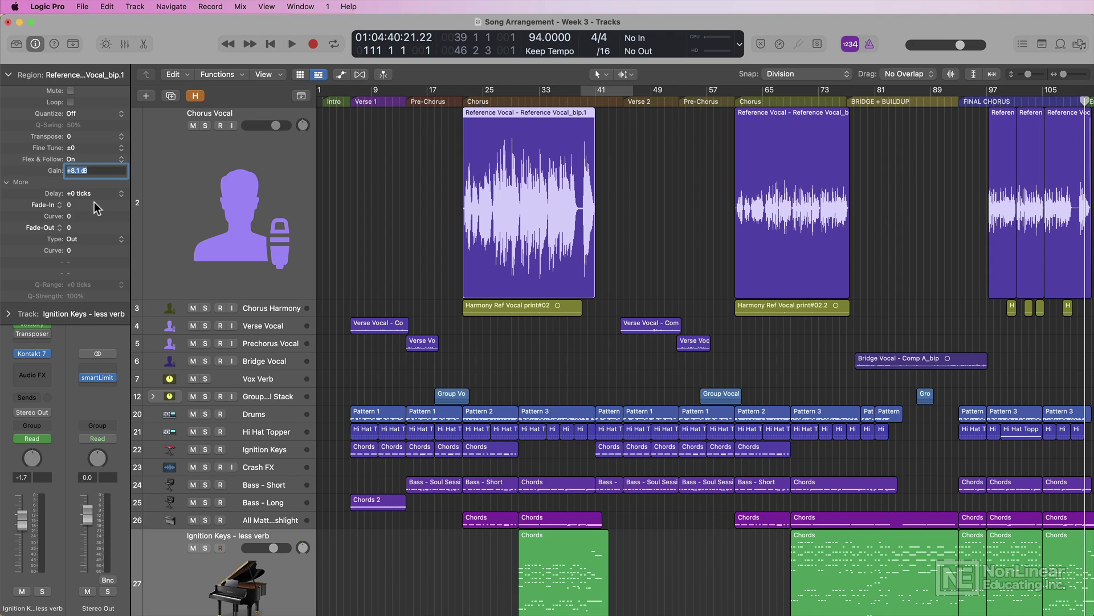
{"action": "type", "text": "5"}
{"action": "key", "text": "Return"}
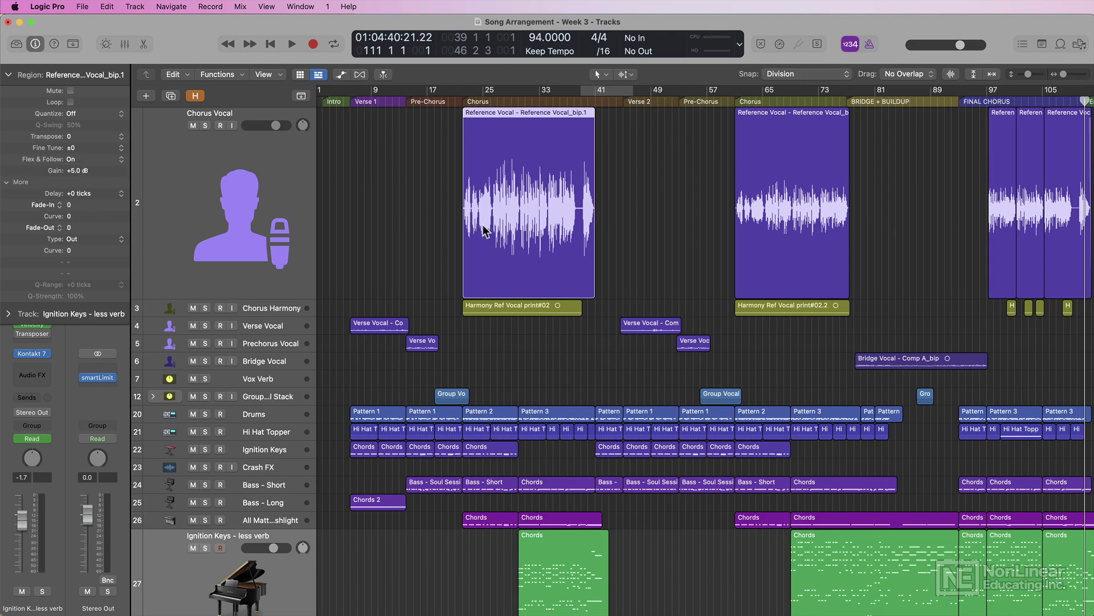
Reset the first Chorus Vocal region's gain to 0 dB with the Gain Tool.
{"action": "key", "text": "super"}
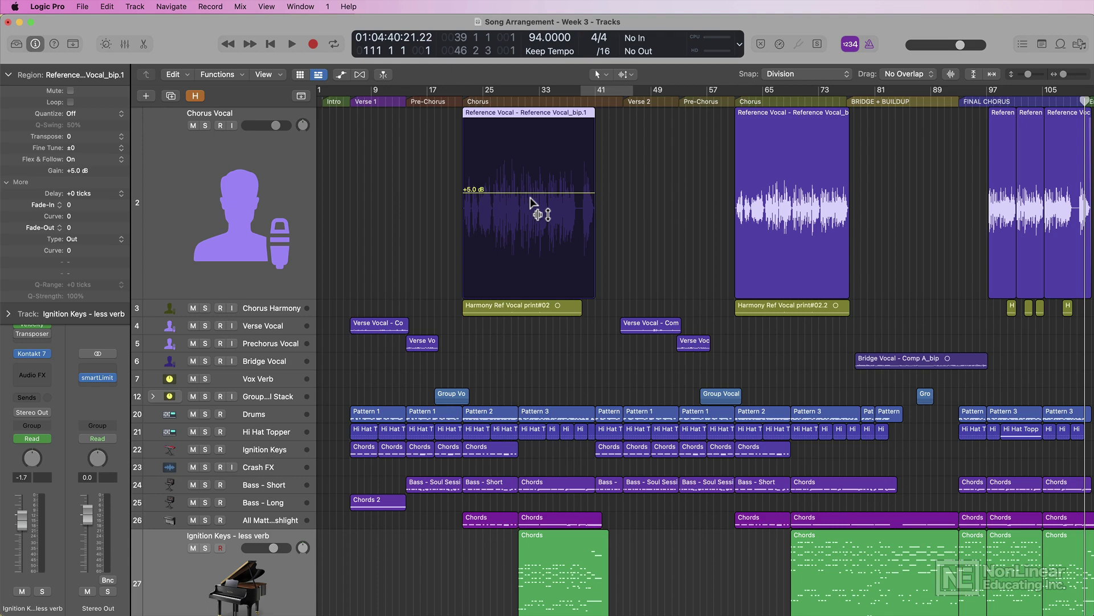
{"action": "left_click", "coordinate": [531, 194], "text": "alt"}
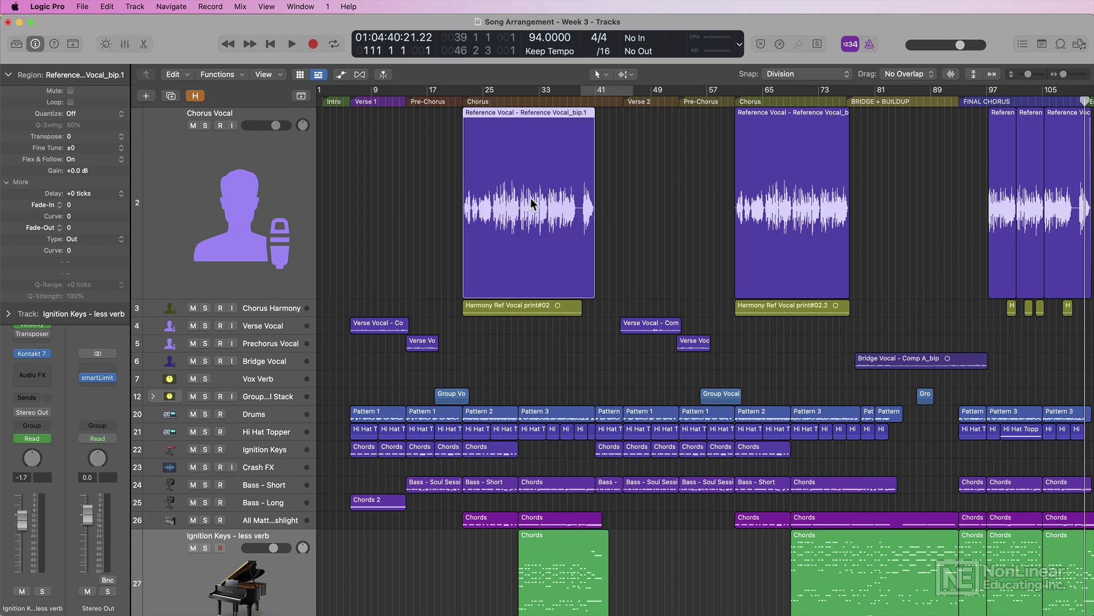
Raise the gain of all five Chorus Vocal regions together to about +9.9 dB, undo the change and deselect them.
{"action": "left_click_drag", "start_coordinate": [400, 186], "coordinate": [1063, 222]}
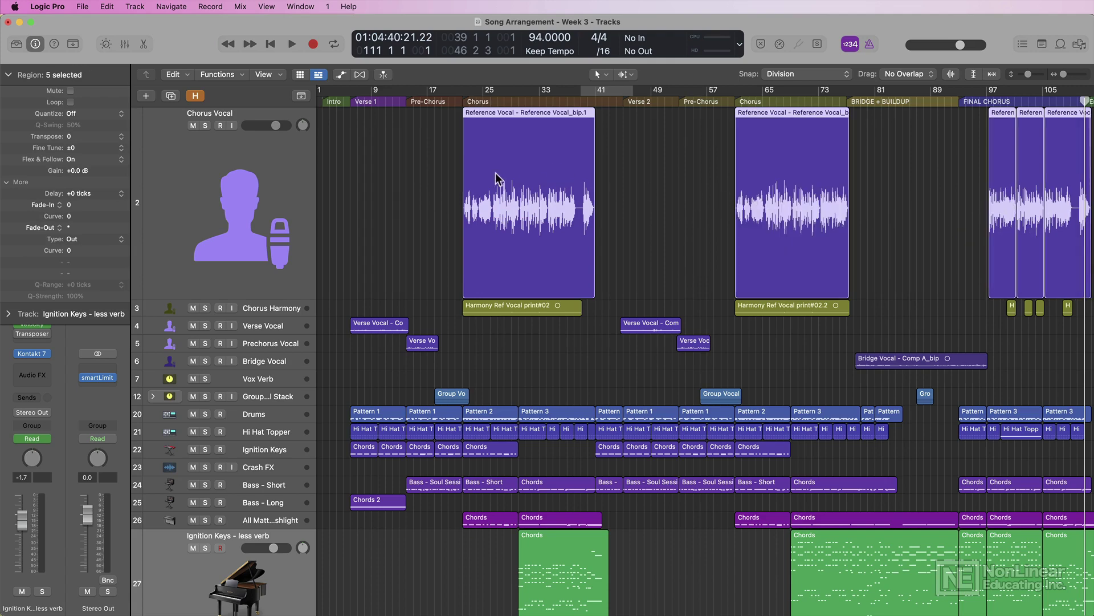
{"action": "left_click_drag", "start_coordinate": [770, 203], "coordinate": [764, 148]}
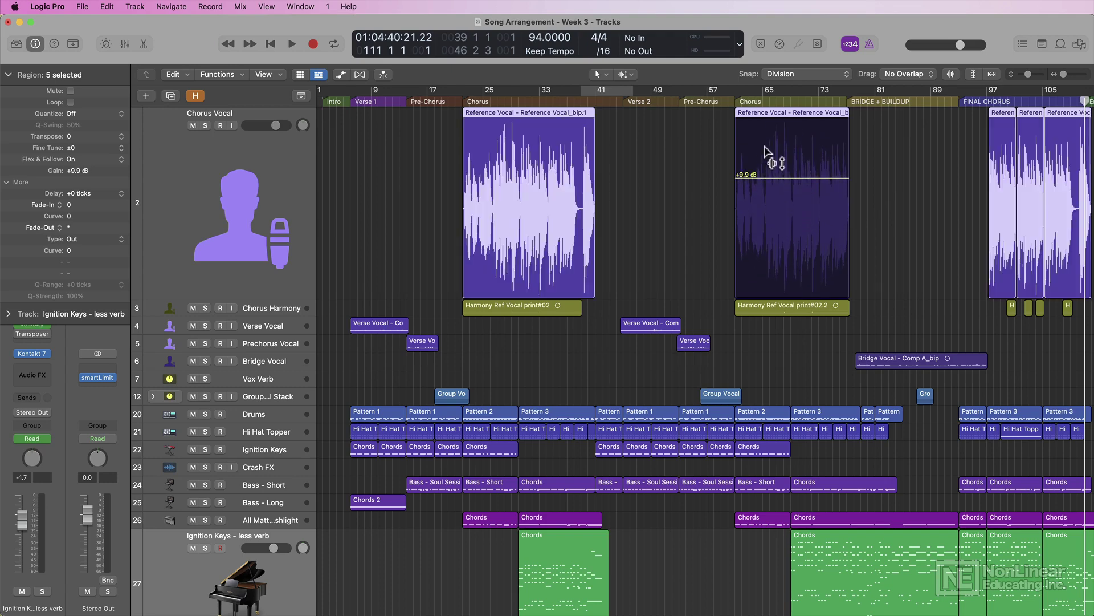
{"action": "key", "text": "super+z"}
{"action": "left_click", "coordinate": [687, 164]}
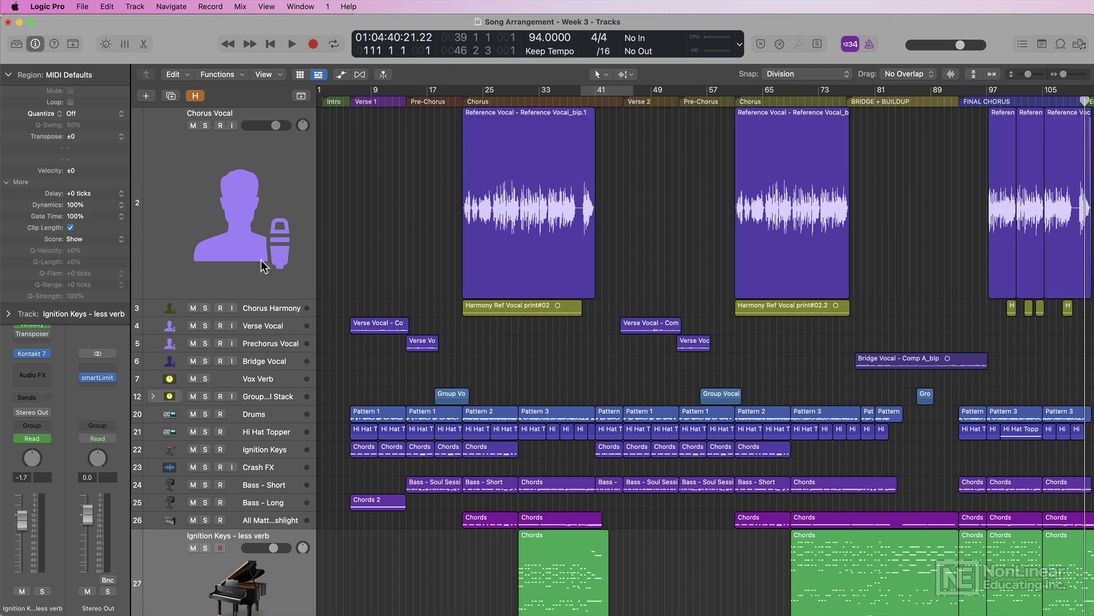
Reduce the Chorus Vocal track's height to a compact row and slightly enlarge the Ignition Keys - less verb track.
{"action": "left_click_drag", "start_coordinate": [261, 296], "coordinate": [264, 136]}
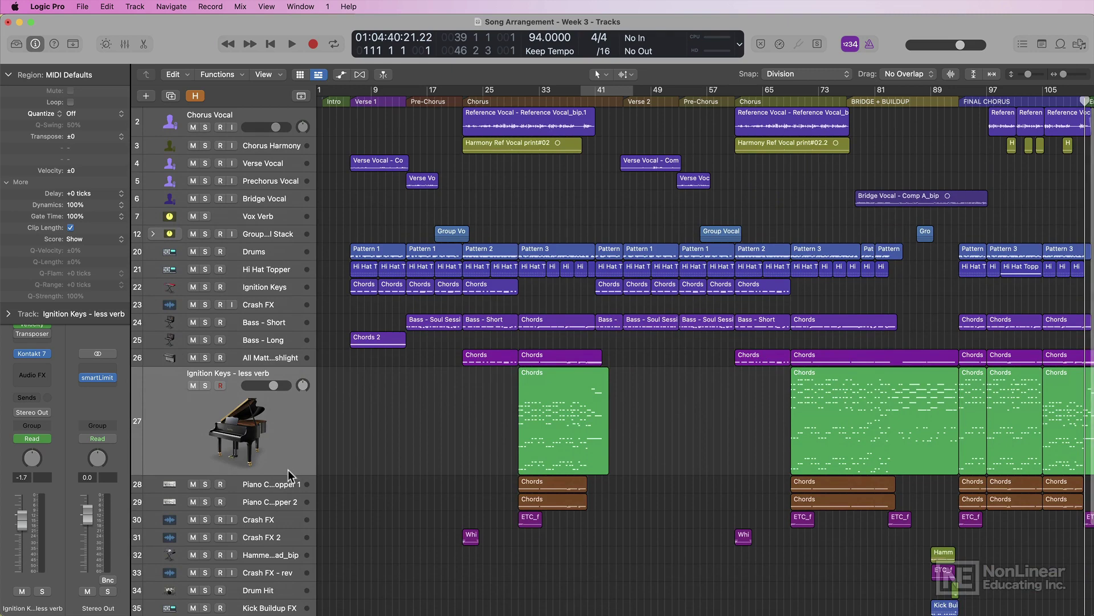
{"action": "left_click_drag", "start_coordinate": [287, 471], "coordinate": [288, 490]}
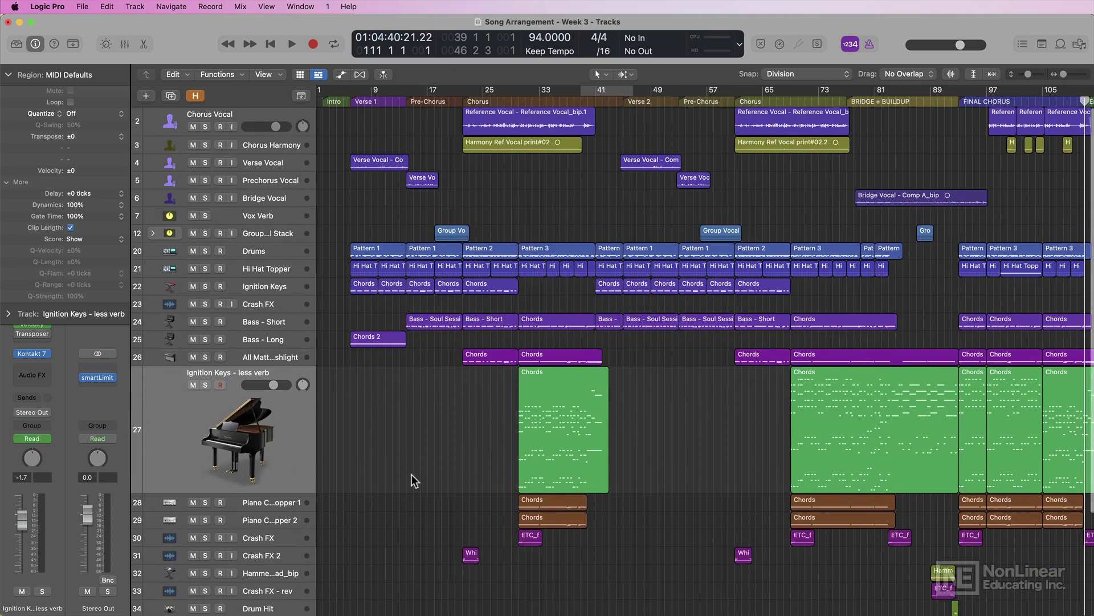
Place the playhead at bar 38 and raise the velocity of the green Chords region there to about +45 with the Gain Tool.
{"action": "left_click_drag", "start_coordinate": [574, 100], "coordinate": [570, 107]}
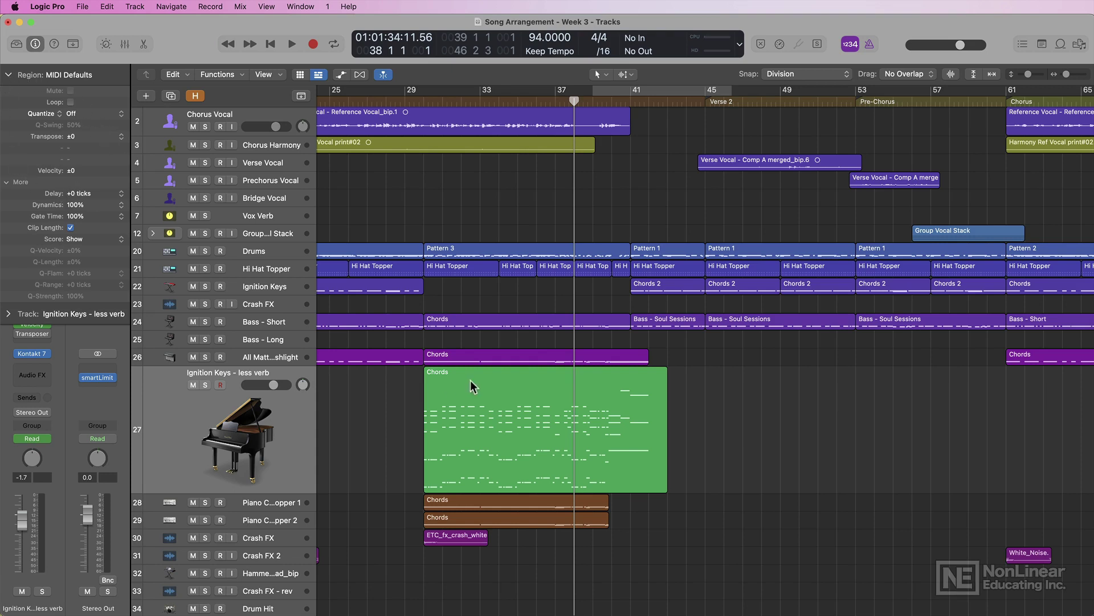
{"action": "left_click", "coordinate": [509, 406]}
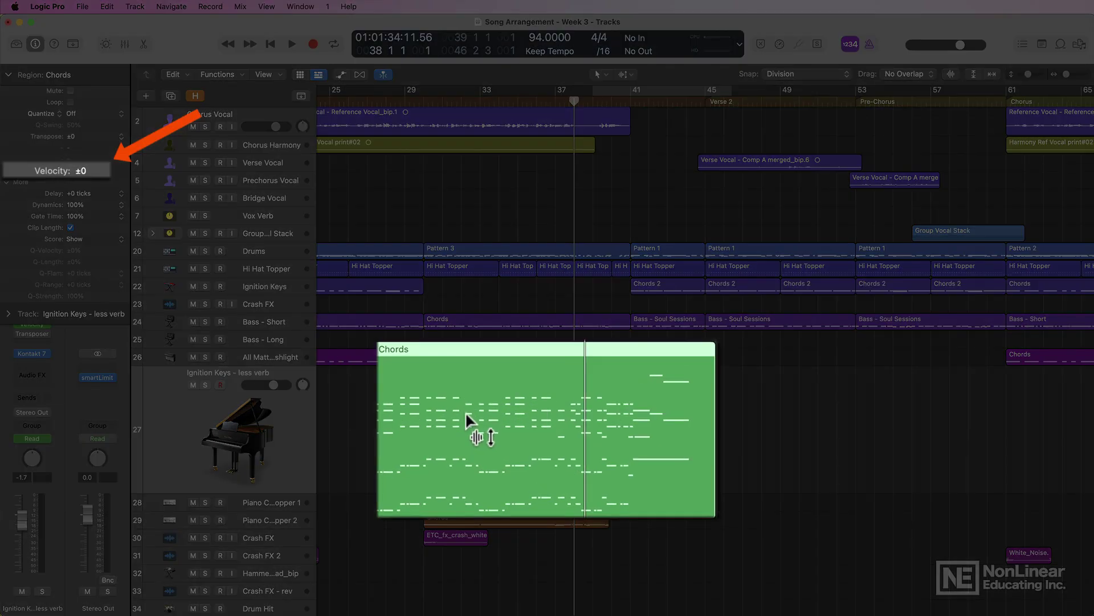
{"action": "left_click_drag", "start_coordinate": [488, 418], "coordinate": [442, 361]}
{"action": "left_click_drag", "start_coordinate": [86, 170], "coordinate": [84, 173]}
{"action": "left_click_drag", "start_coordinate": [512, 401], "coordinate": [508, 351]}
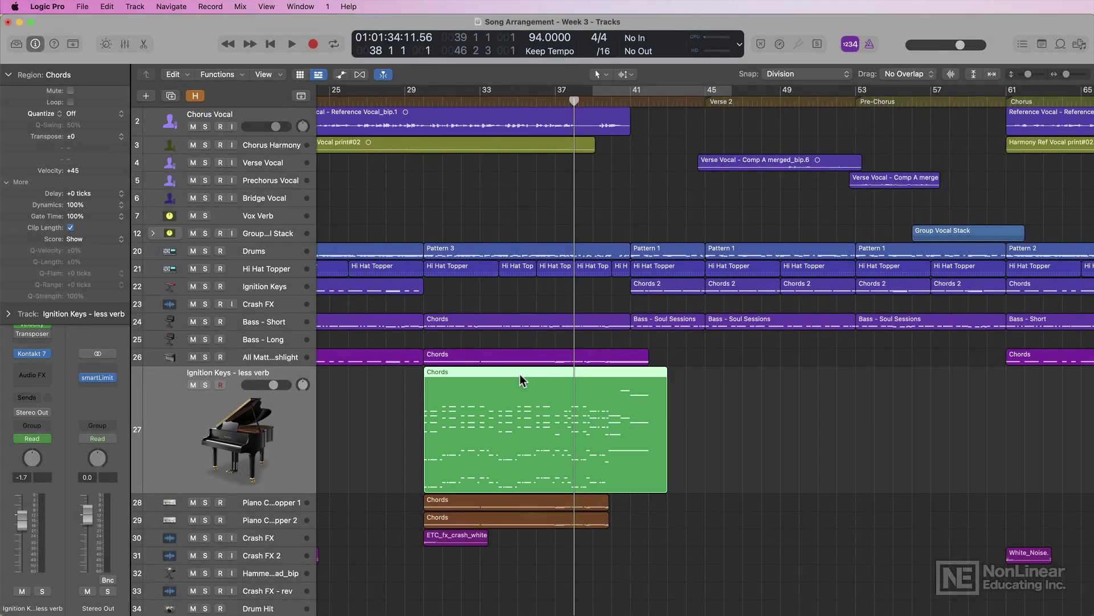
Open the green Chords region in the Piano Roll to examine its note velocities, and close the editor.
{"action": "double_click", "coordinate": [504, 399]}
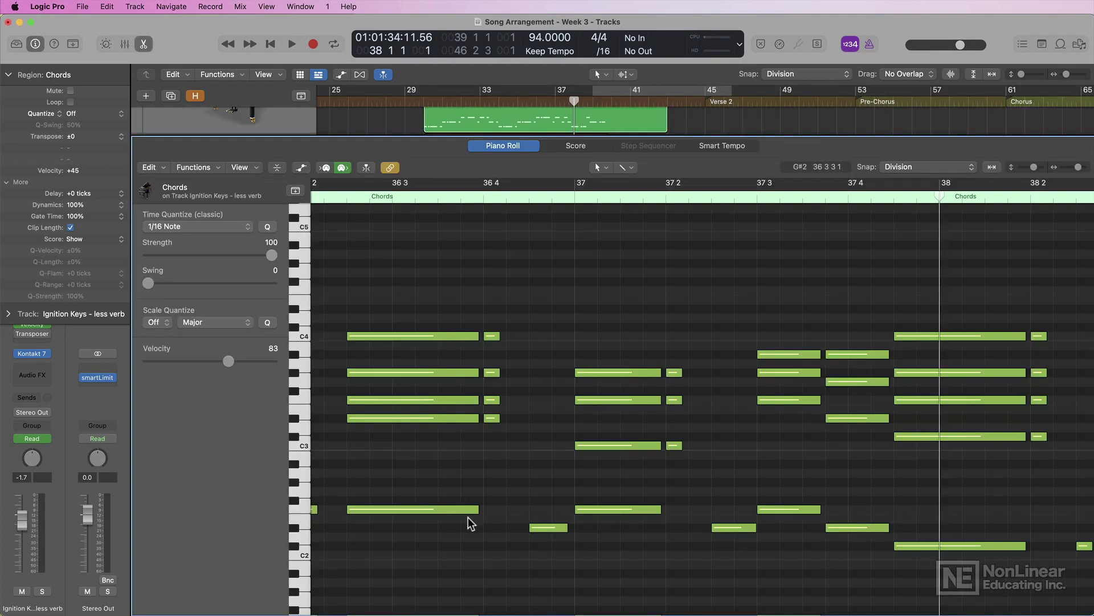
{"action": "scroll", "coordinate": [640, 294], "scroll_direction": "up", "scroll_amount": 1}
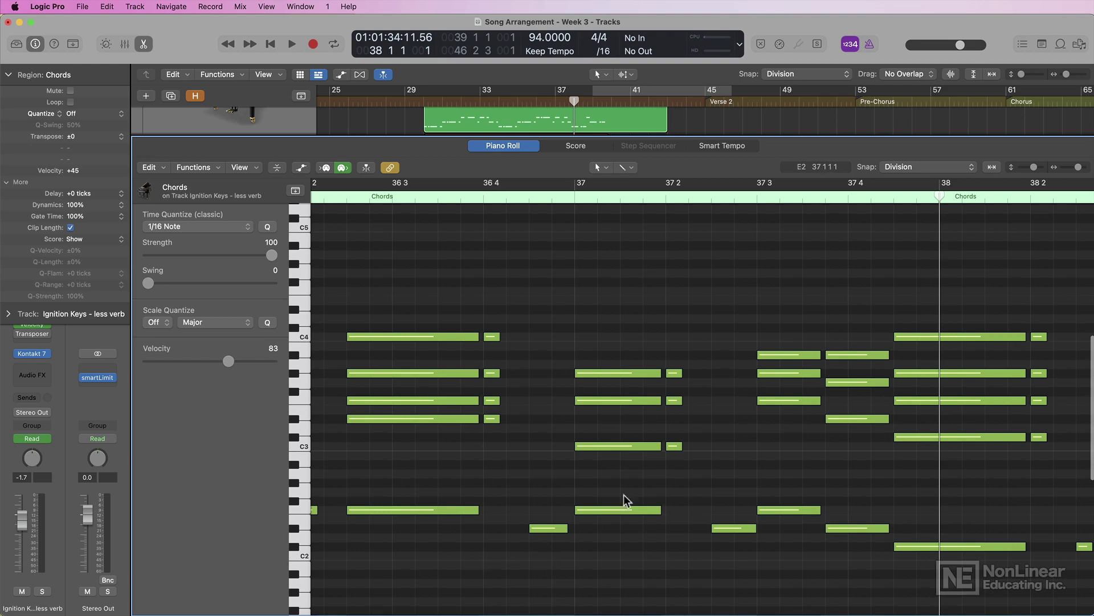
{"action": "key", "text": "e"}
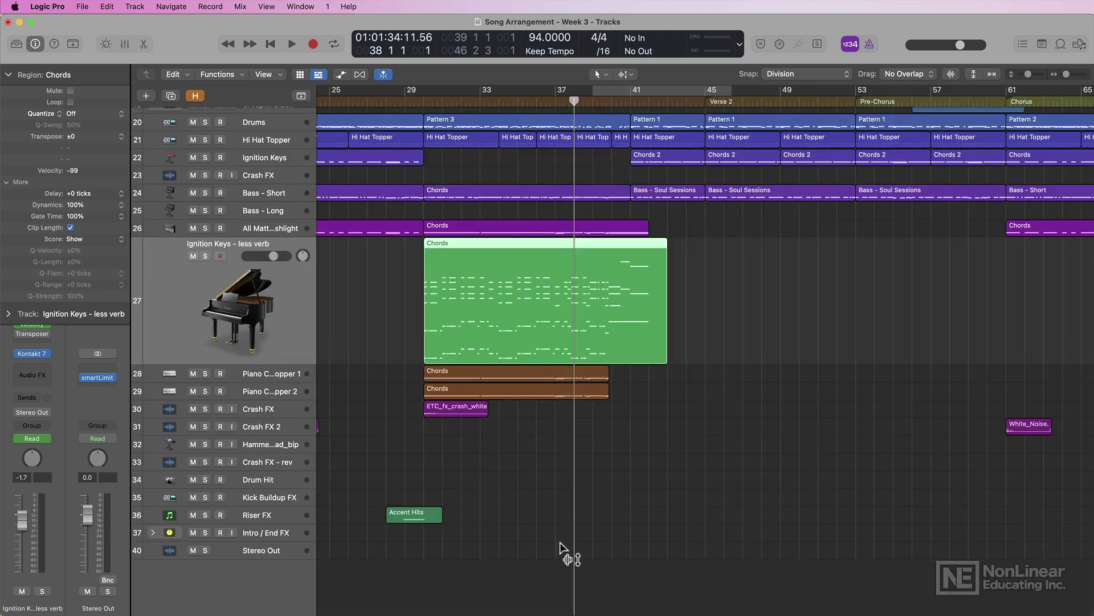
Reopen the Chords region in the Piano Roll, select the notes from bar 36 to 37 to check their velocity, and close it.
{"action": "double_click", "coordinate": [545, 307]}
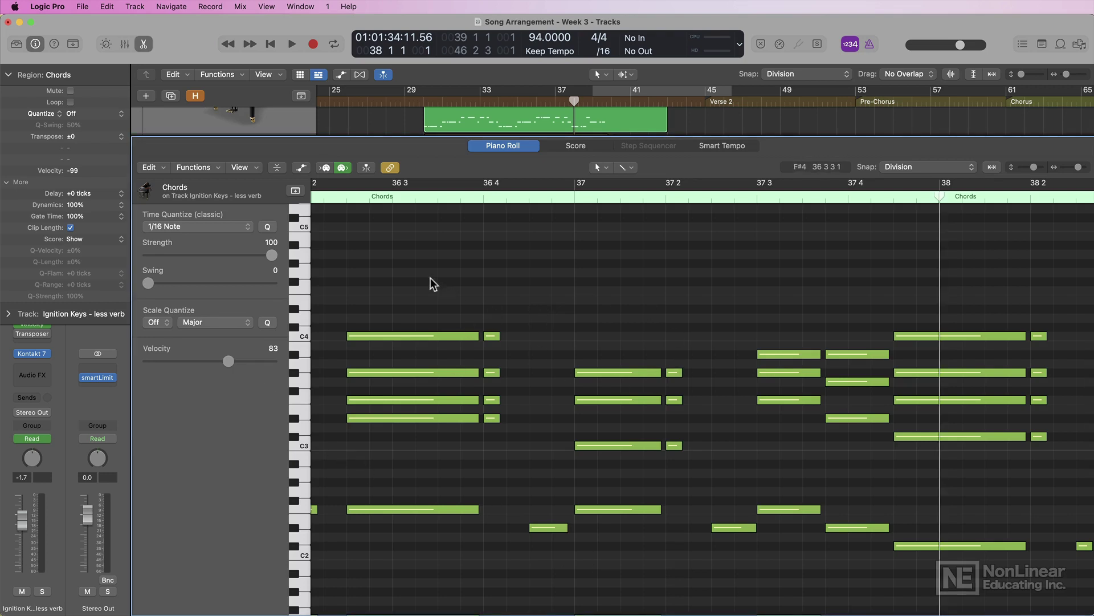
{"action": "left_click_drag", "start_coordinate": [414, 278], "coordinate": [706, 584]}
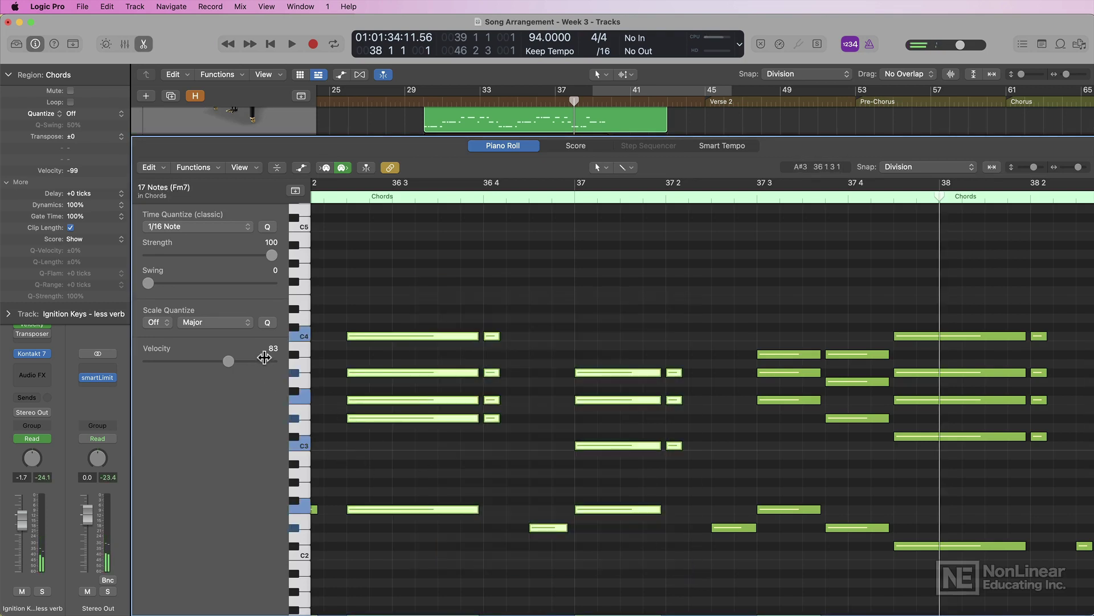
{"action": "key", "text": "e"}
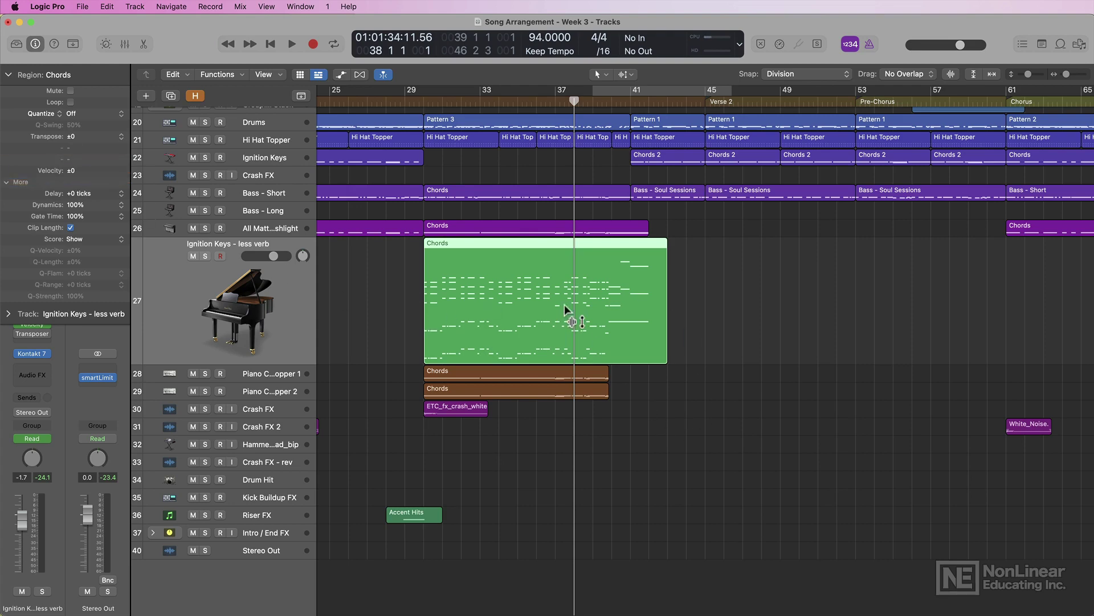
Raise the Chords region's velocity to about +21 with the Gain Tool and reset it to ±0.
{"action": "left_click_drag", "start_coordinate": [564, 304], "coordinate": [571, 290]}
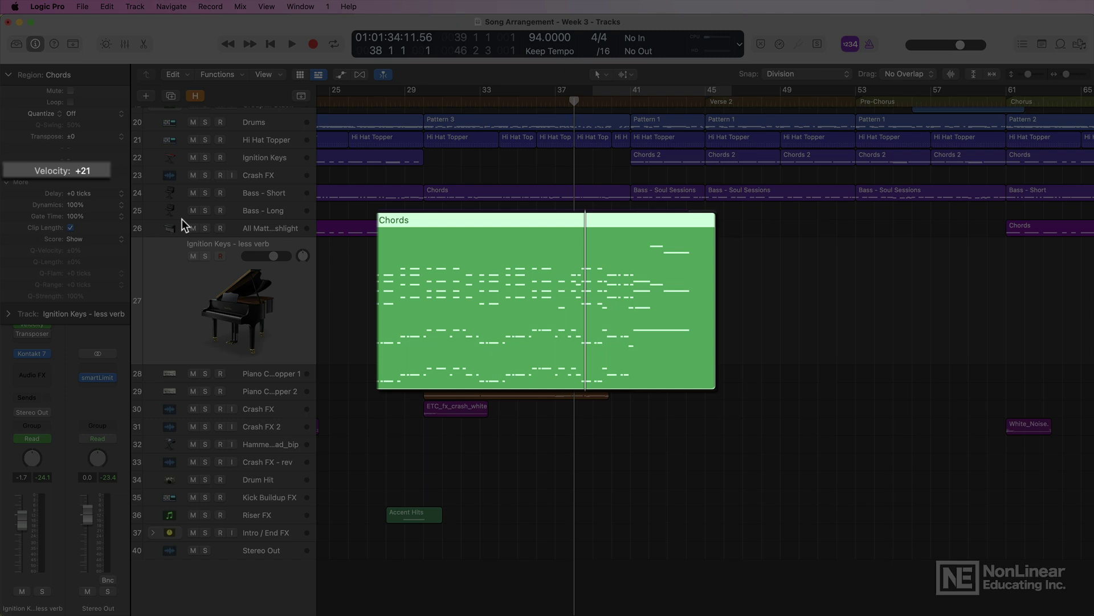
{"action": "left_click", "coordinate": [450, 306], "text": "alt"}
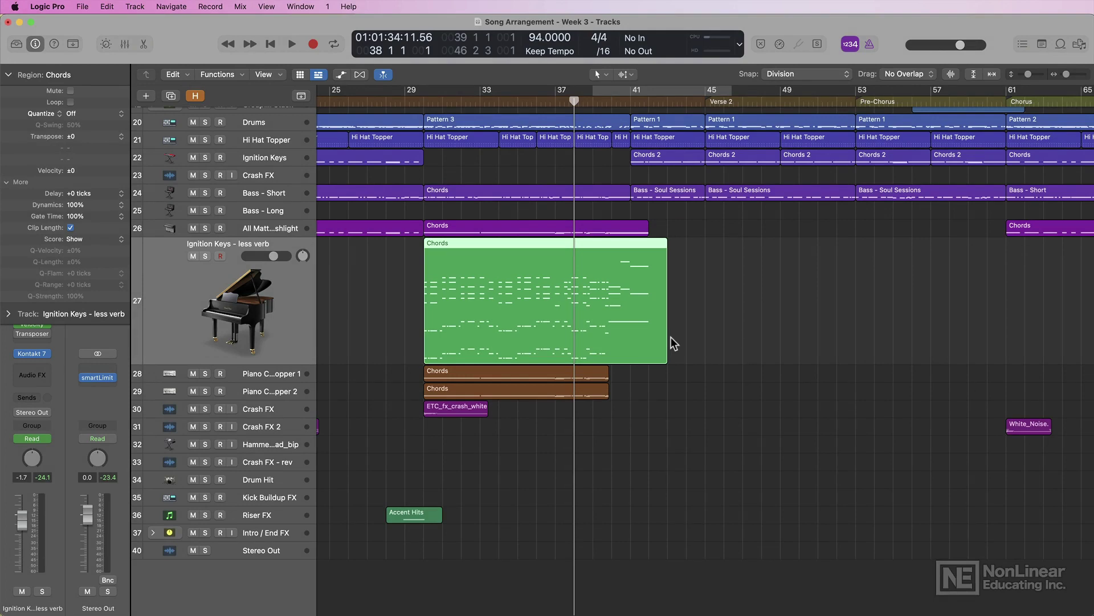
Deselect the Chords region, fit the whole arrangement in view and open the secondary tool choices.
{"action": "left_click", "coordinate": [698, 337]}
{"action": "key", "text": "z"}
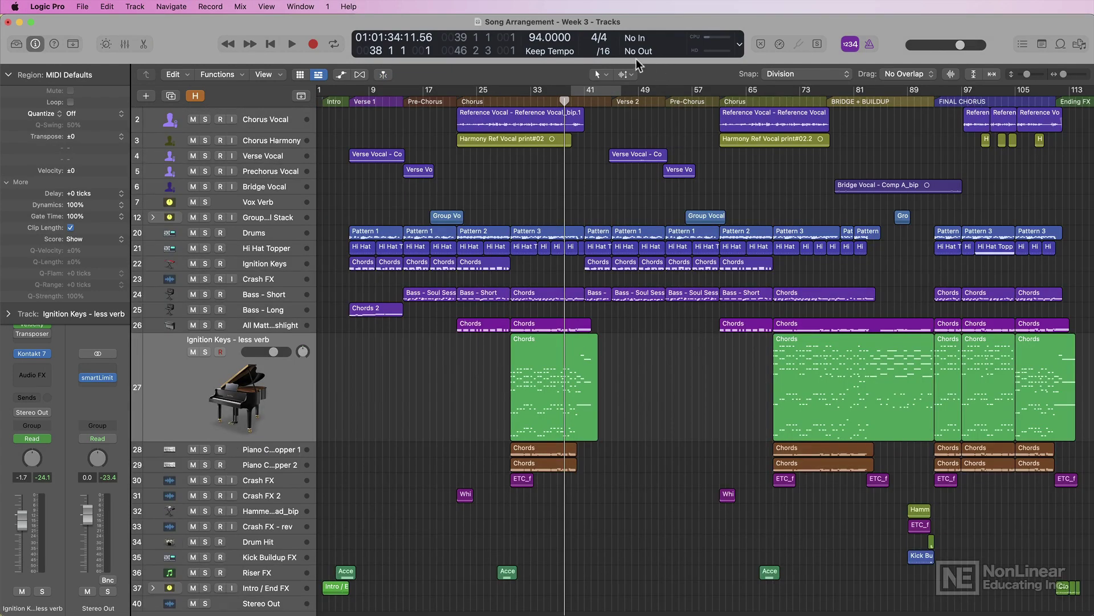
{"action": "left_click", "coordinate": [626, 74]}
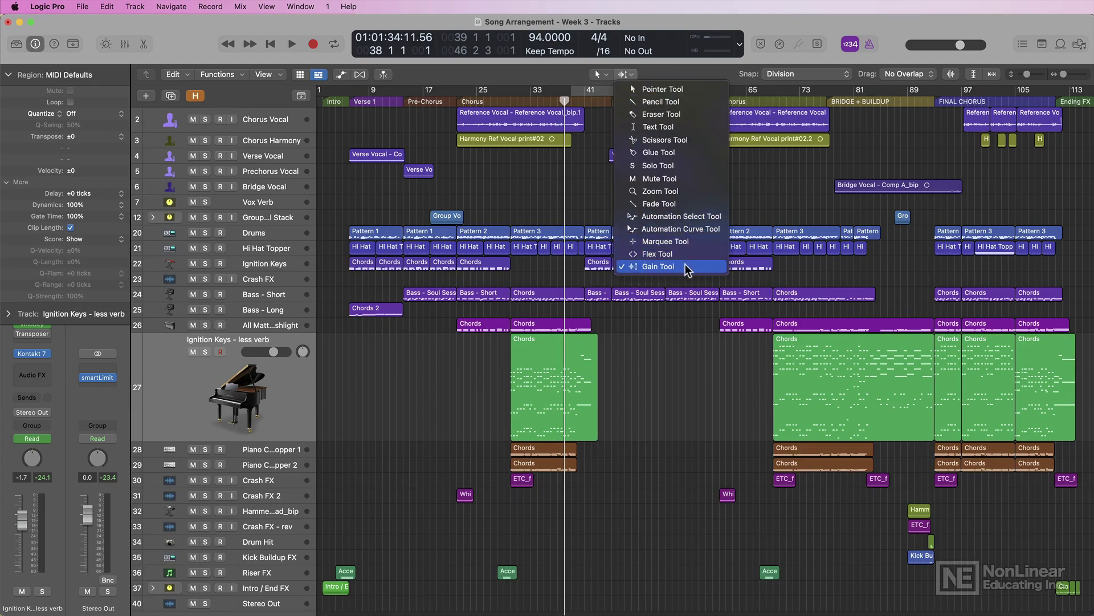